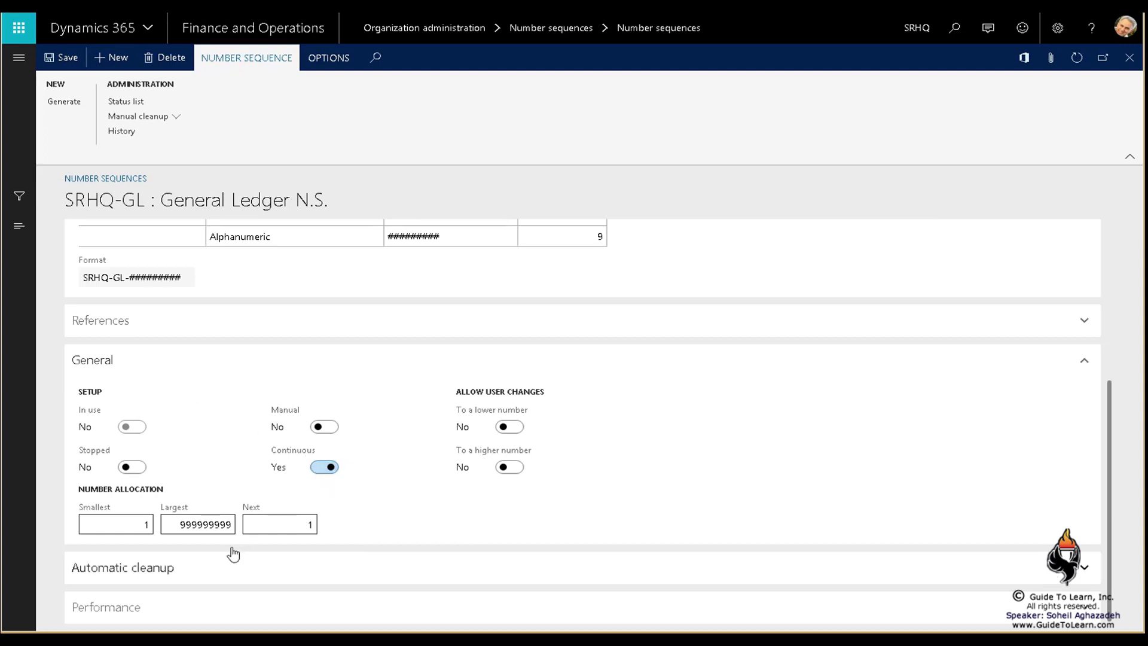
Expand Automatic cleanup, select its Interval value, and set SRHQ-GL's Continuous toggle to No
click(172, 574)
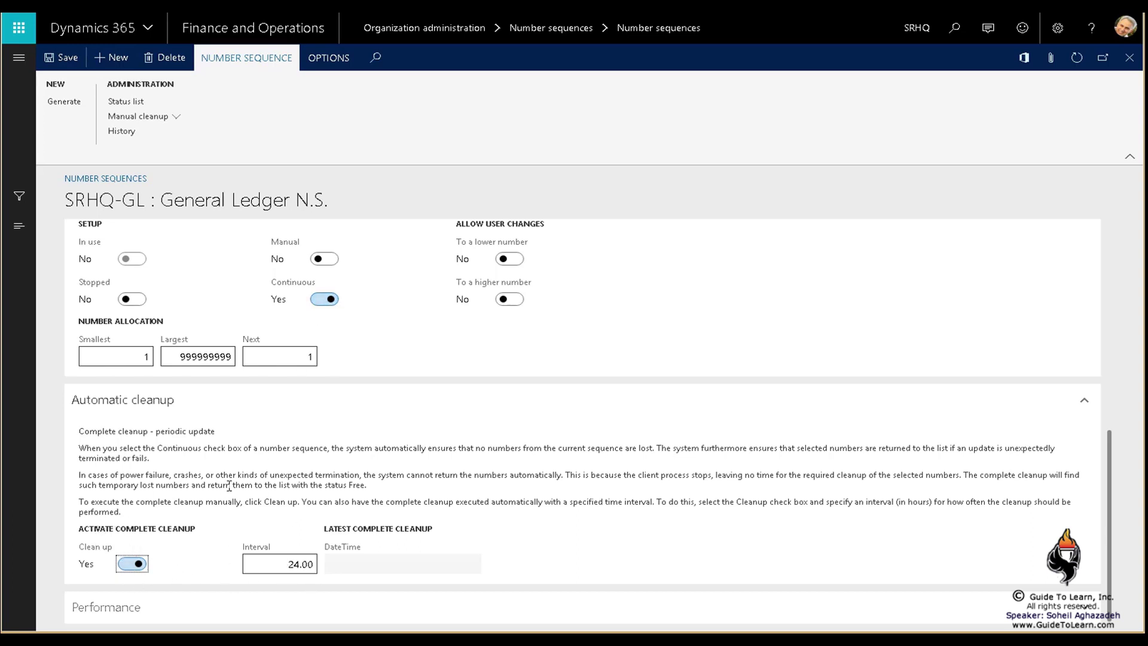
click(289, 562)
text(3)
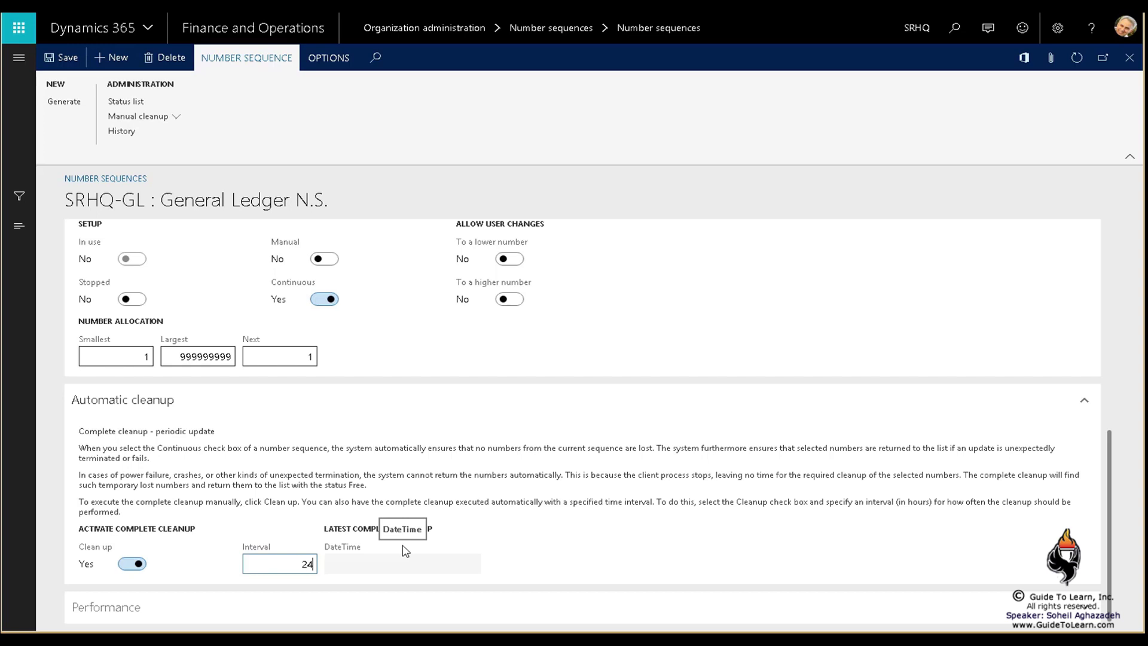
click(321, 300)
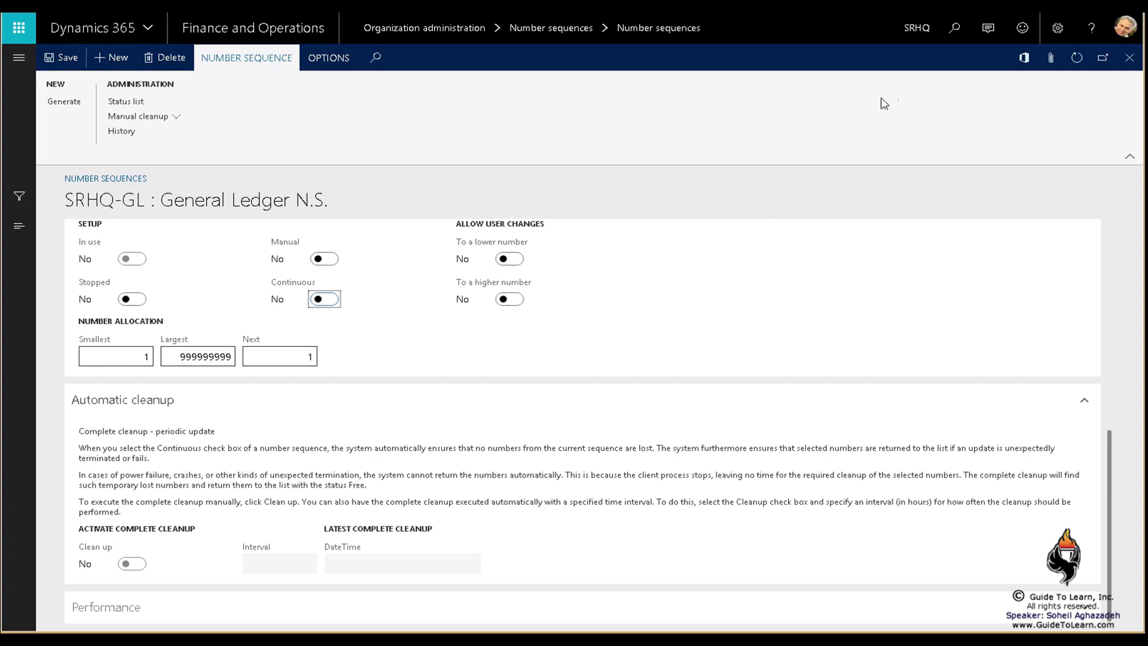
In Paint, write numbers 1 to 5 and draw red arrows with red 1, 2 and 3 beside them
key(alt+Tab)
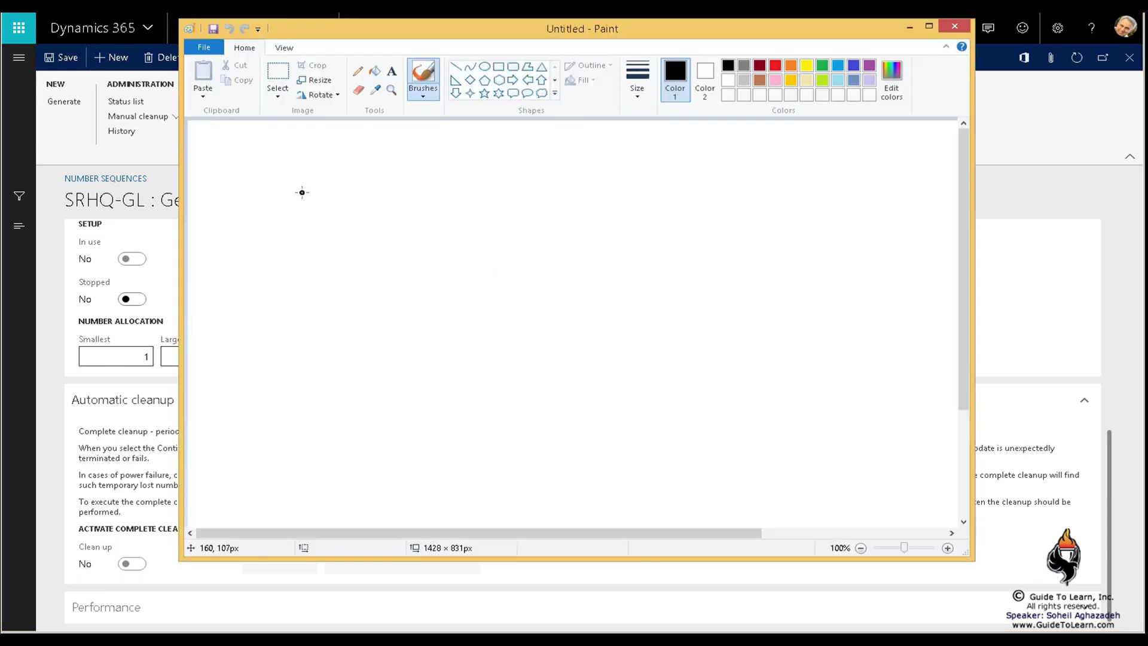
drag(302, 190, 302, 219)
mouse_move(289, 264)
mouse_down()
mouse_move(321, 292)
mouse_move(307, 354)
mouse_move(320, 459)
mouse_move(336, 420)
mouse_up()
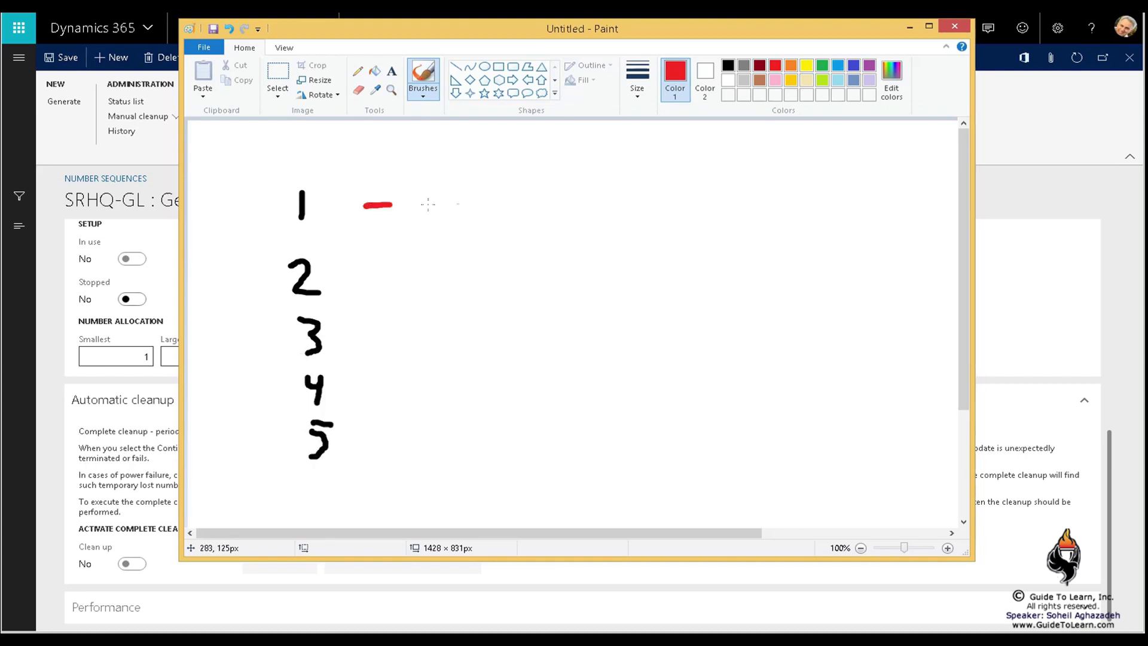
mouse_move(428, 205)
mouse_down()
mouse_move(522, 204)
mouse_move(500, 224)
mouse_up()
drag(550, 179, 550, 208)
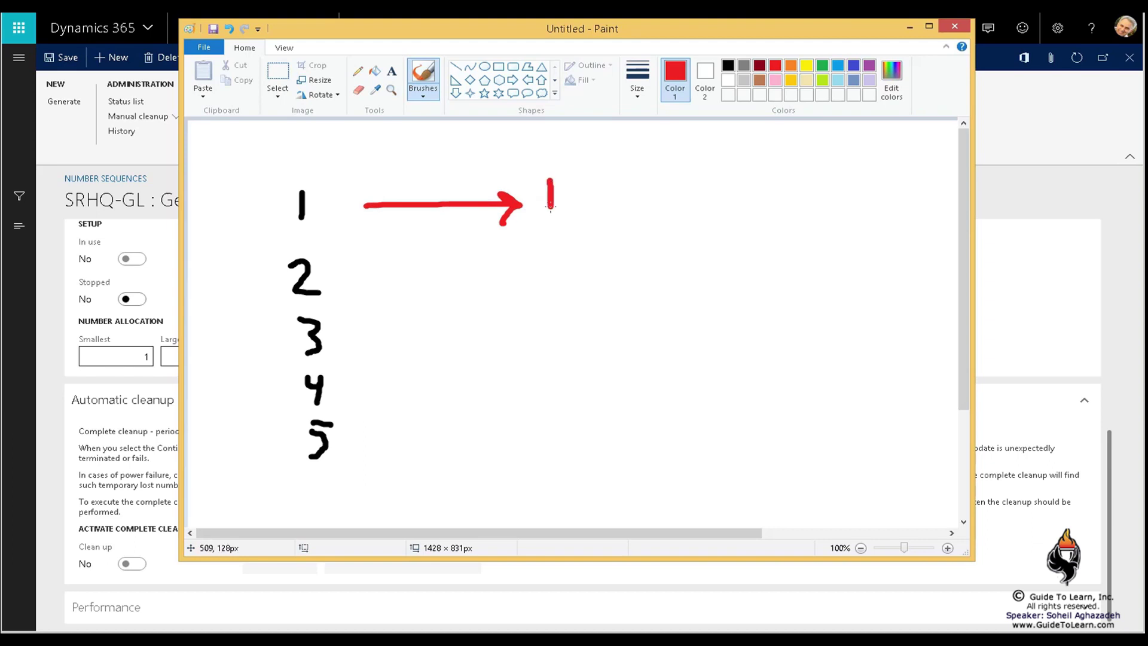
mouse_move(375, 265)
mouse_down()
mouse_move(516, 265)
mouse_move(498, 285)
mouse_move(561, 266)
mouse_move(567, 286)
mouse_up()
drag(393, 347, 509, 356)
drag(490, 343, 495, 364)
In yellow, circle the black 2 and the red 2, and cross out the middle arrow
drag(544, 341, 544, 375)
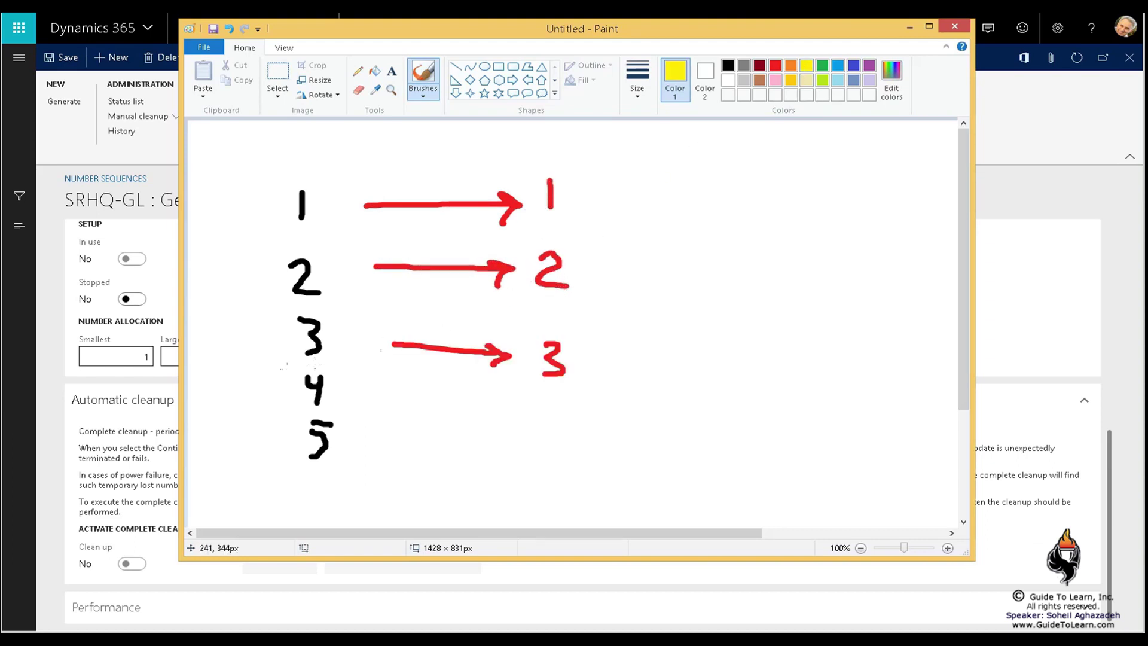
mouse_move(304, 302)
mouse_down()
mouse_move(335, 291)
mouse_move(276, 262)
mouse_move(318, 302)
mouse_up()
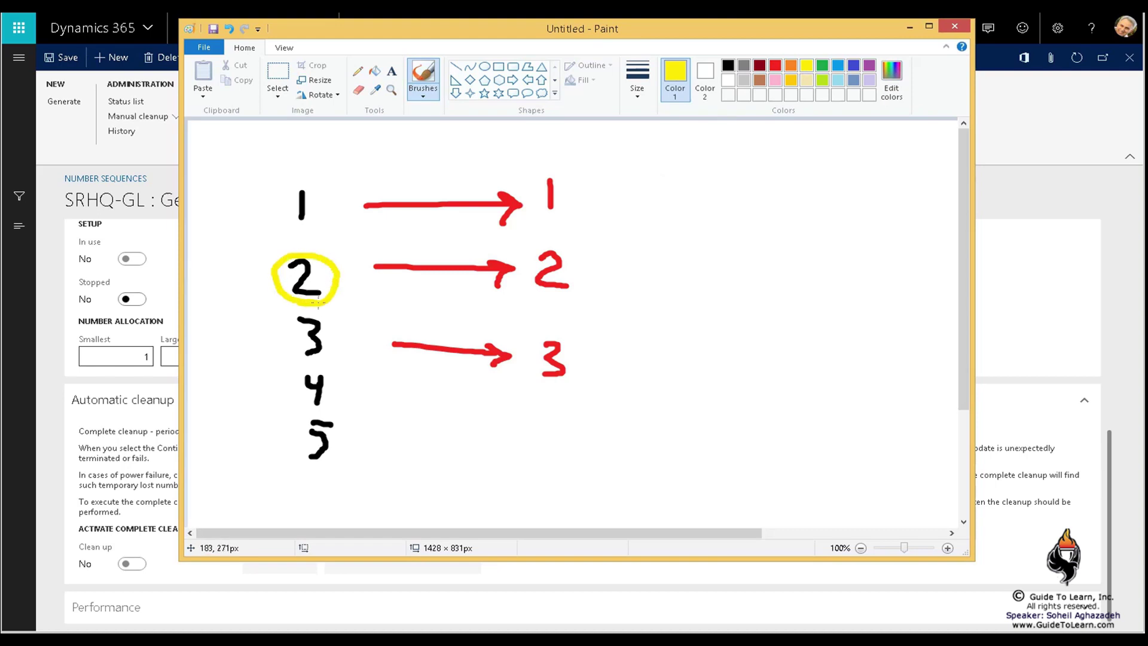
mouse_move(471, 245)
mouse_down()
mouse_move(436, 280)
mouse_move(473, 294)
mouse_up()
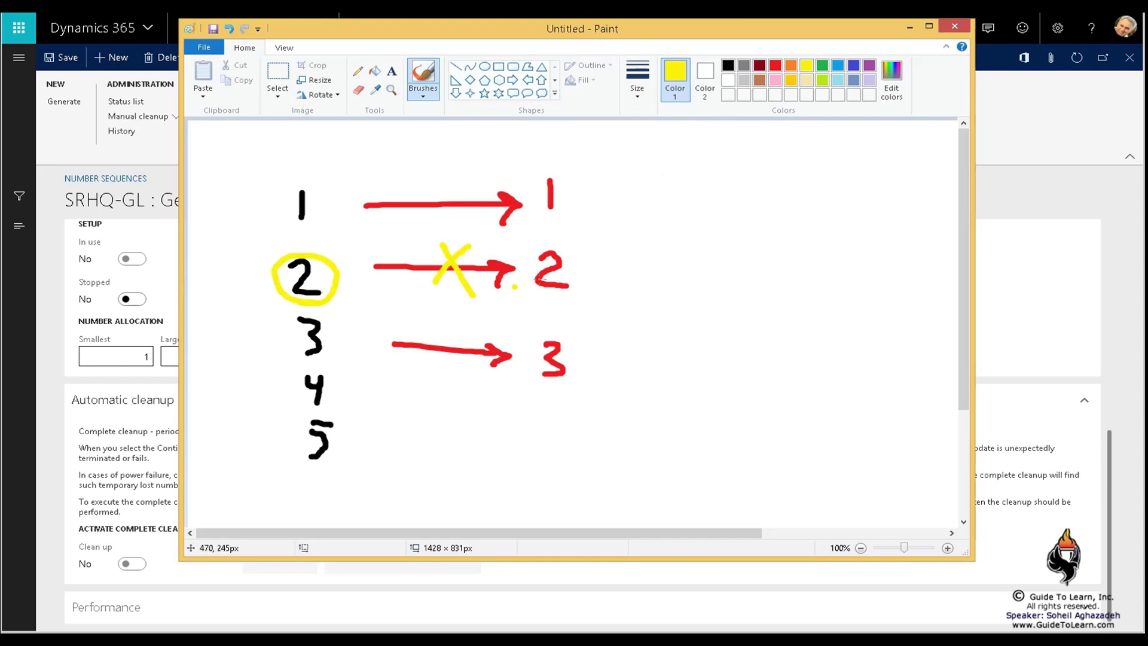
drag(563, 260, 583, 274)
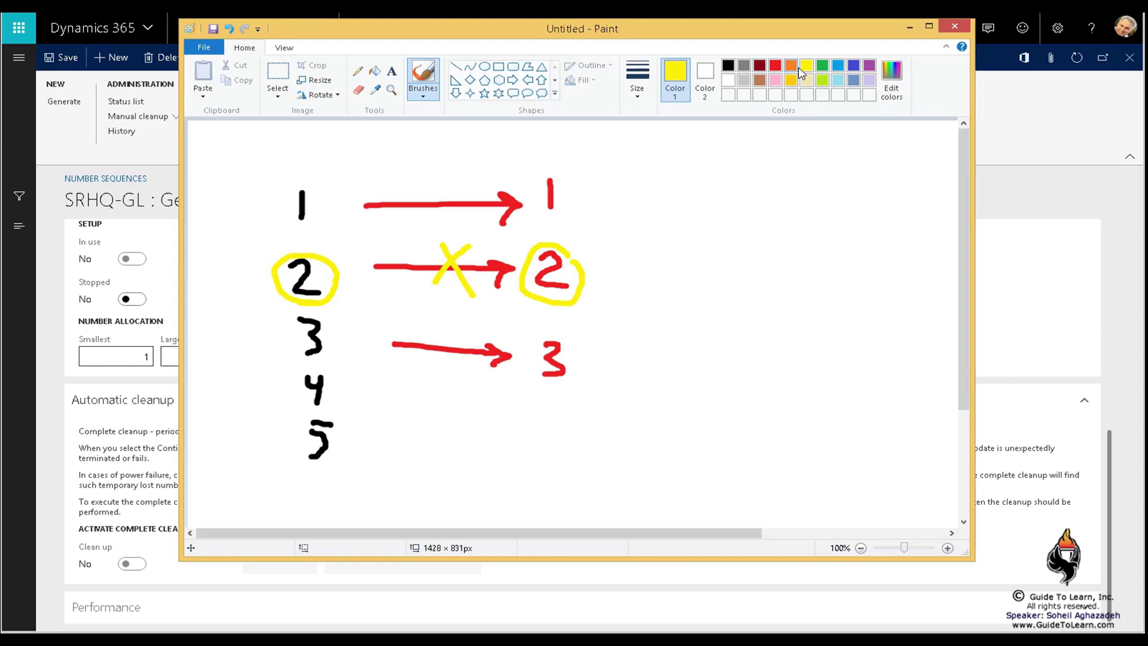
Draw green arrows from the 4 and 5, with a green 4 at the tip
click(821, 66)
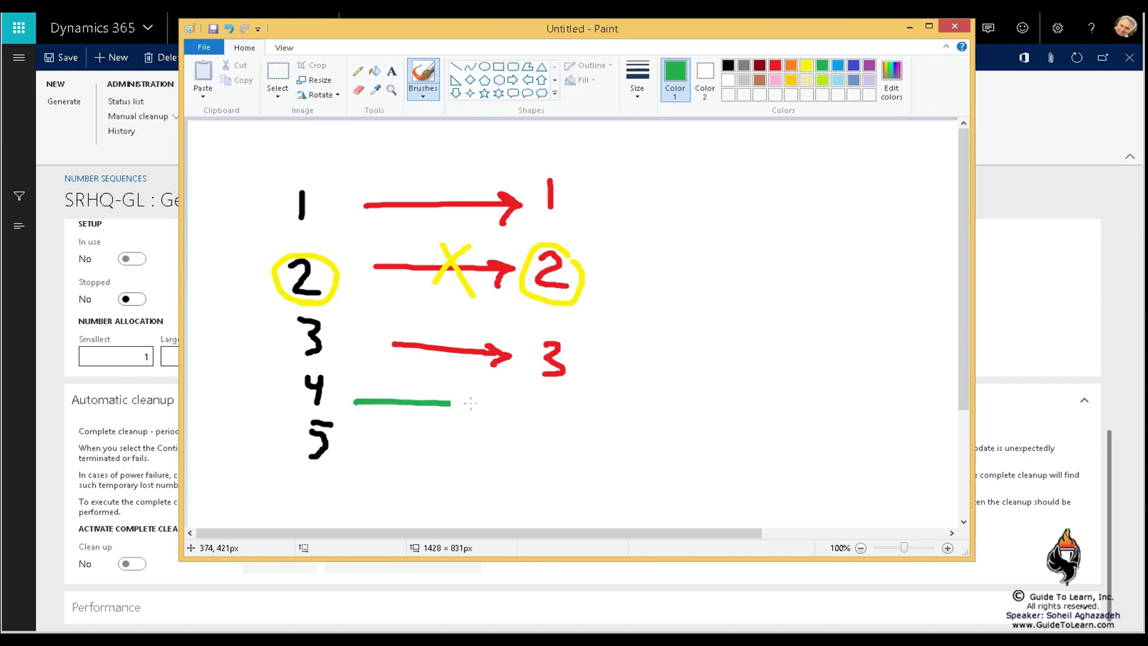
mouse_move(354, 402)
mouse_down()
mouse_move(501, 404)
mouse_move(580, 422)
mouse_up()
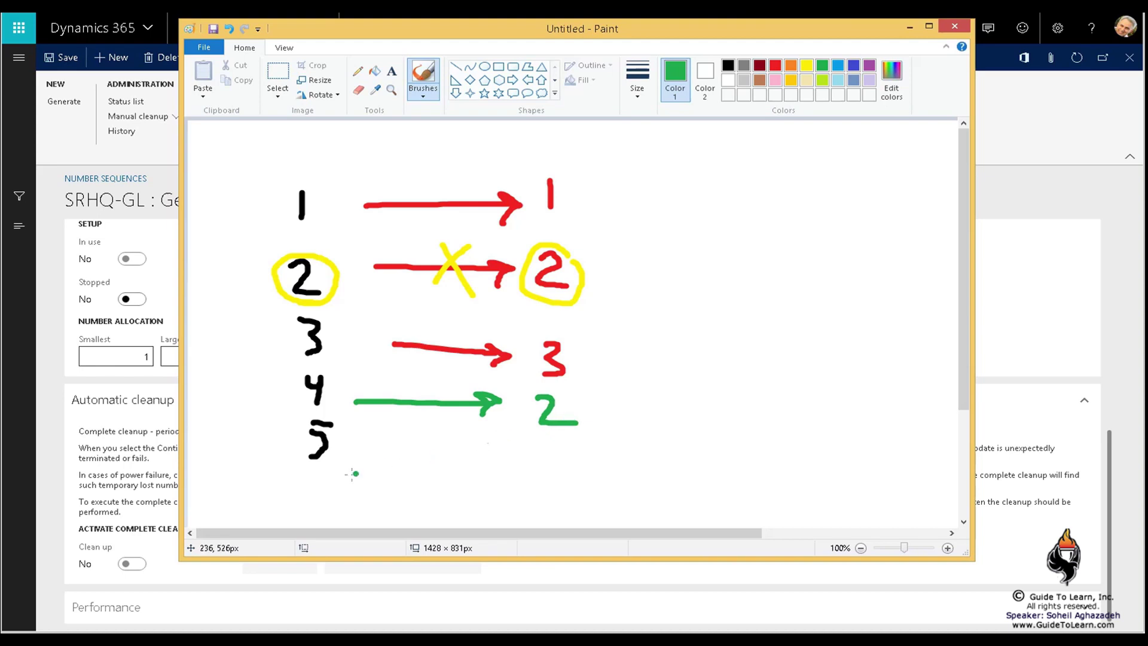
drag(352, 468, 501, 461)
mouse_move(519, 453)
mouse_down()
mouse_move(547, 453)
mouse_move(547, 495)
mouse_up()
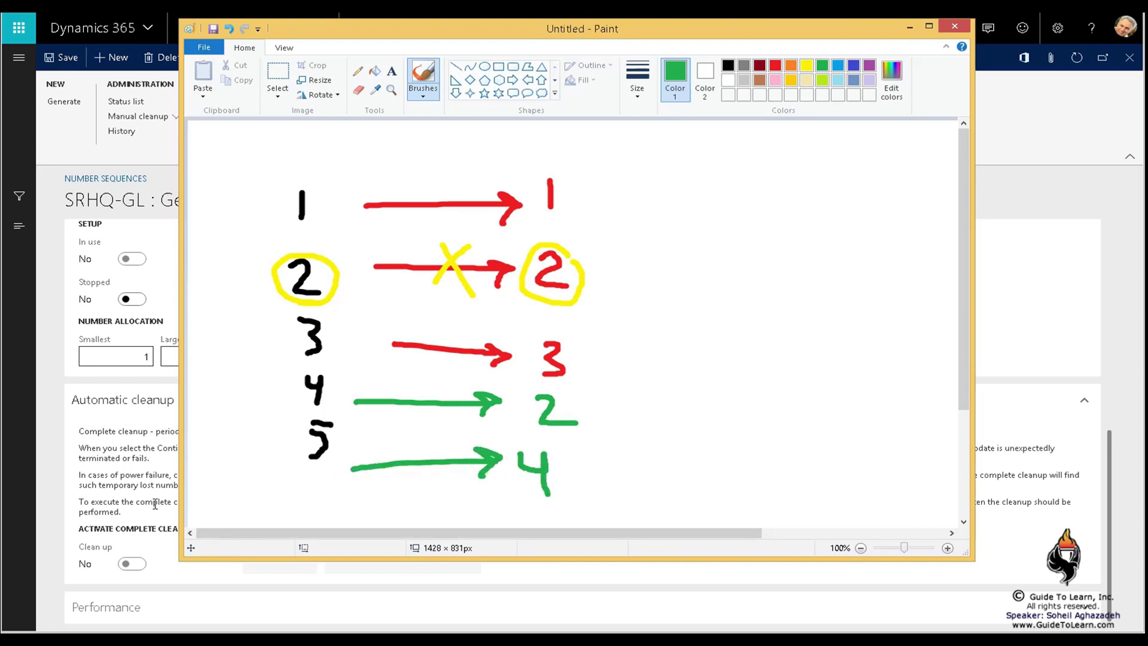
Back in the number sequence form, switch Continuous on and then off again
click(303, 357)
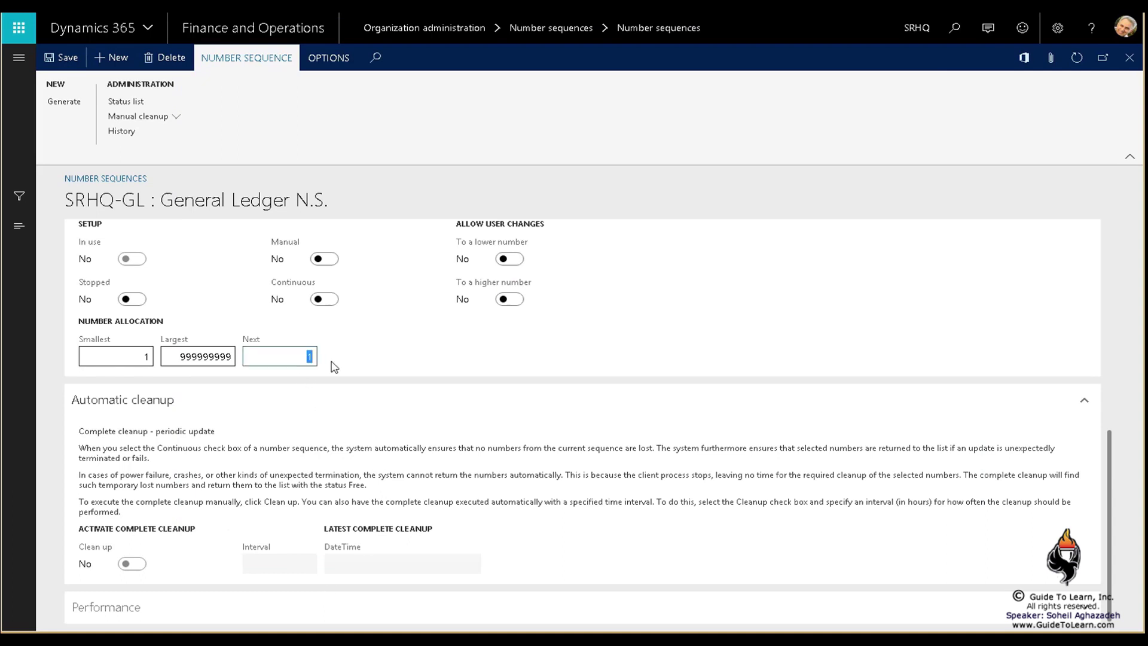
click(329, 300)
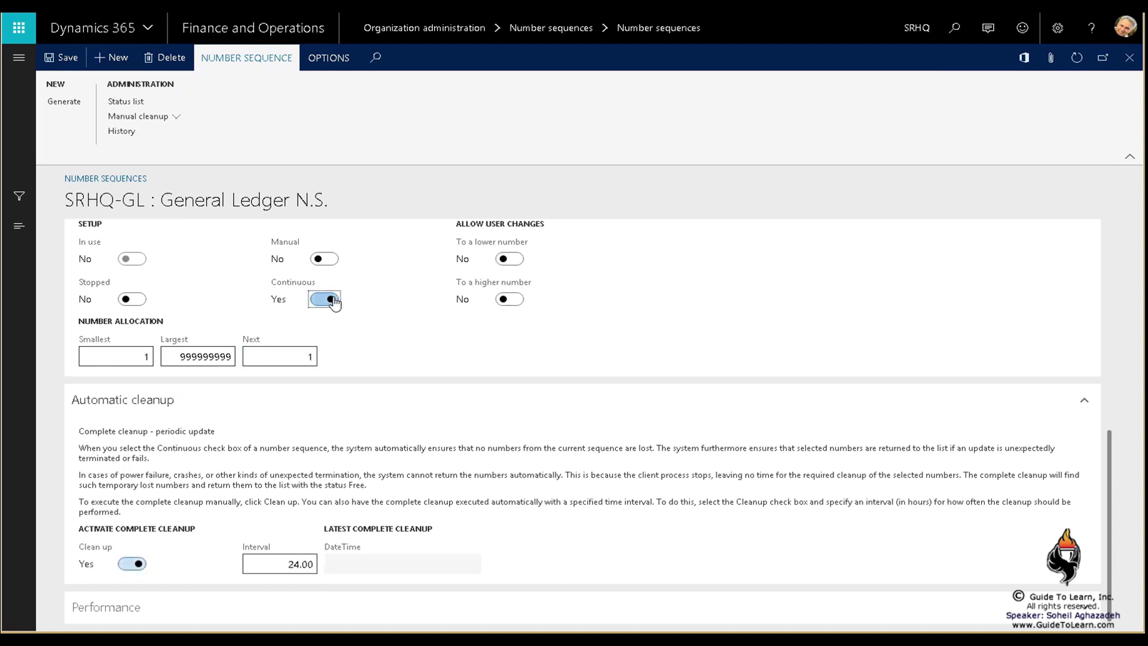
click(331, 300)
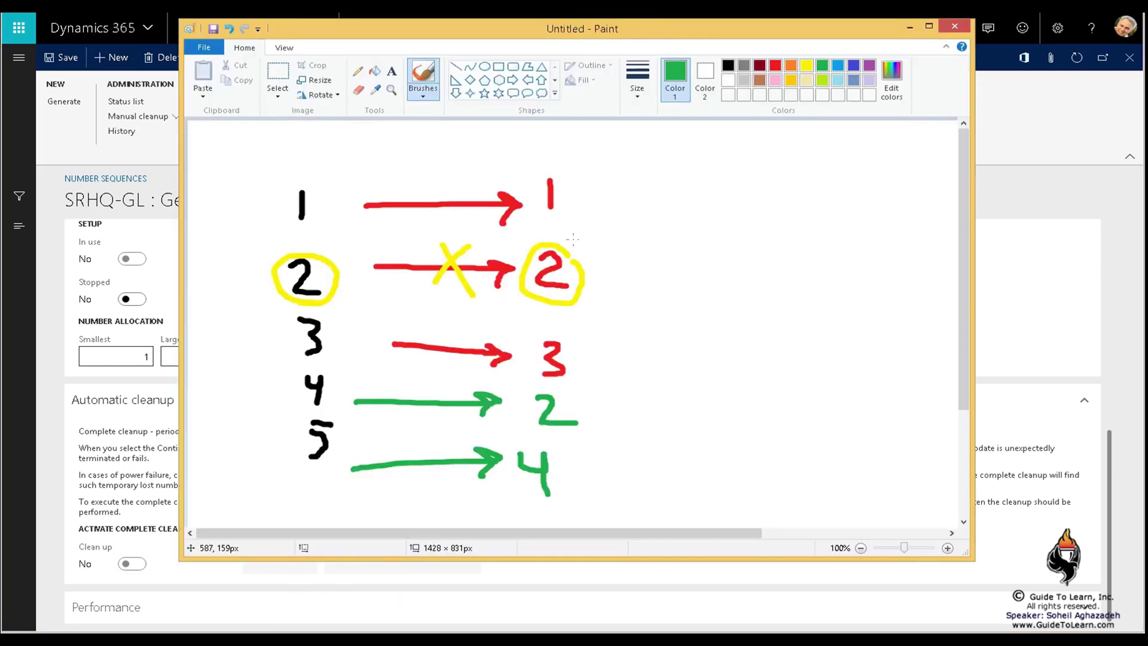
click(145, 433)
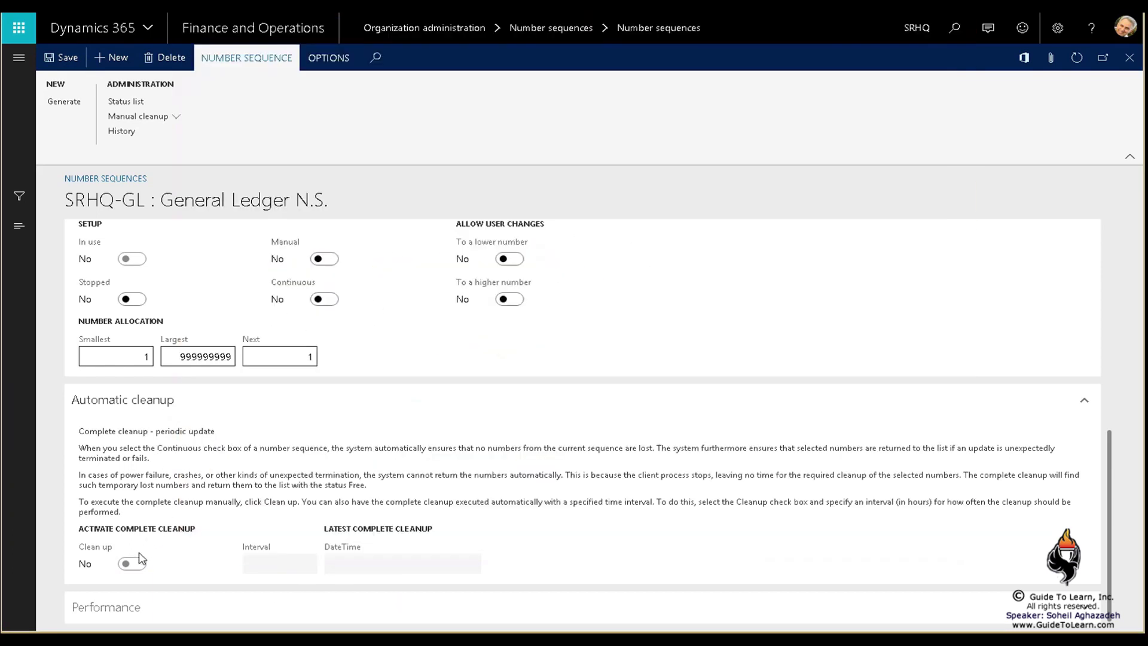
click(328, 300)
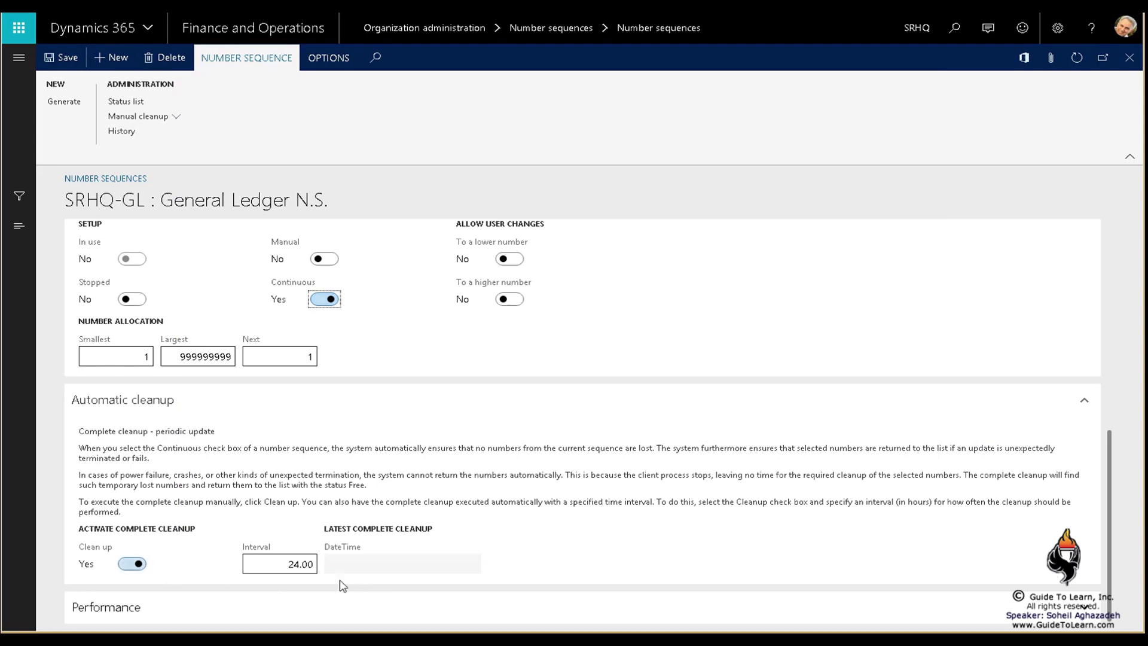
drag(285, 563, 320, 562)
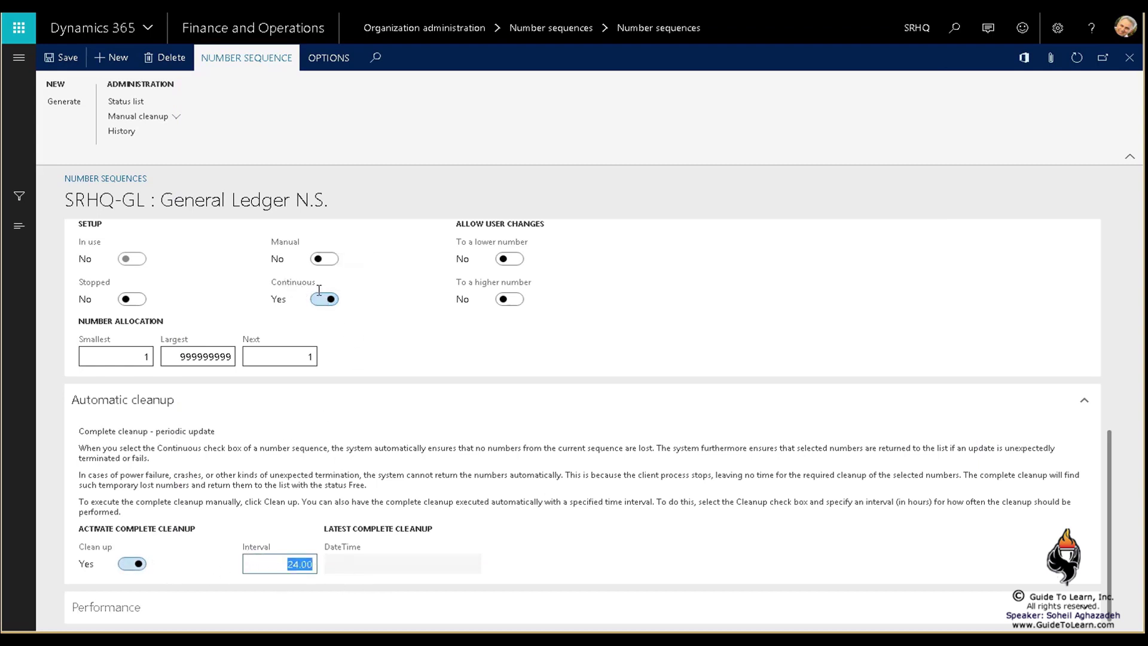
click(324, 299)
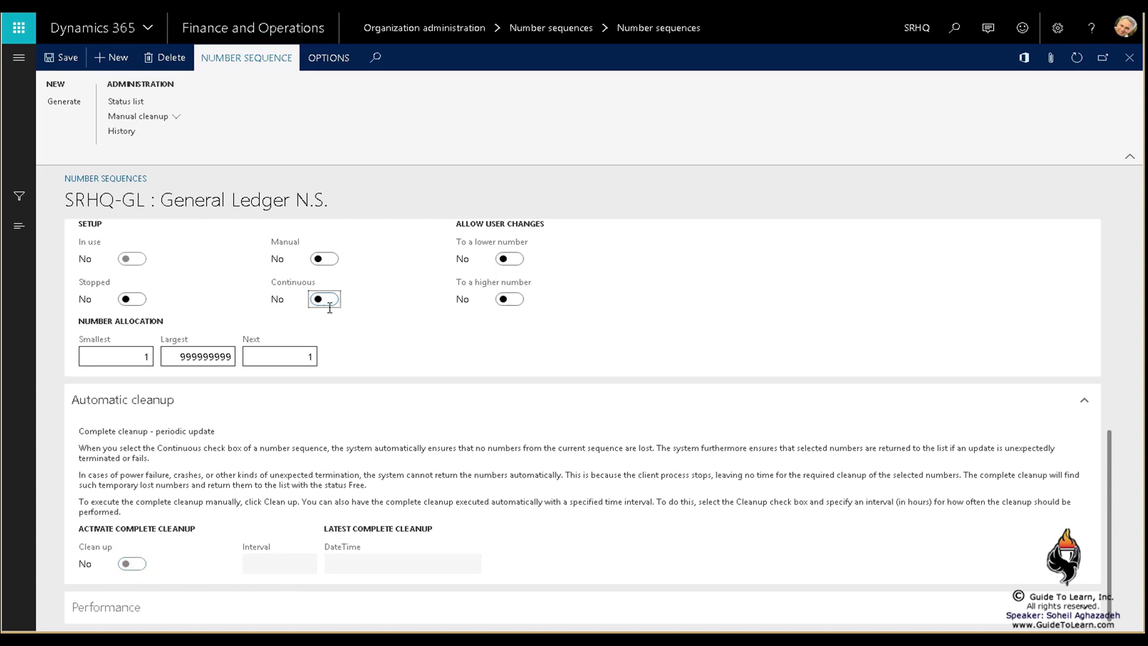
Set To a lower and To a higher number to Yes, toggle Continuous on and off, then set Manual to Yes
click(513, 260)
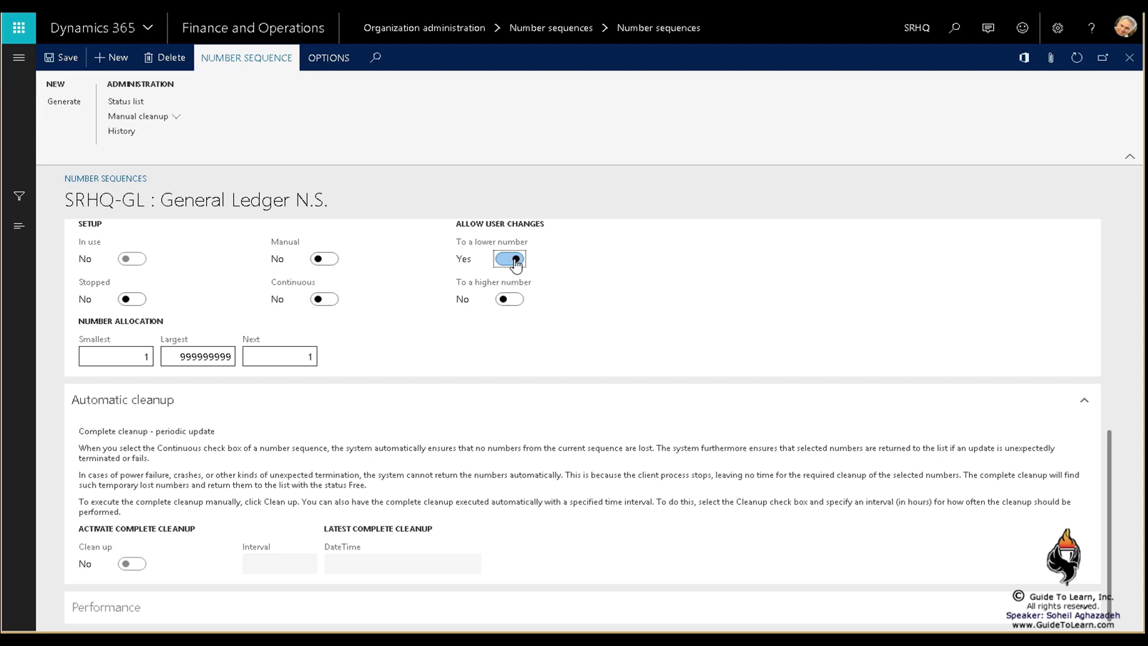
click(517, 303)
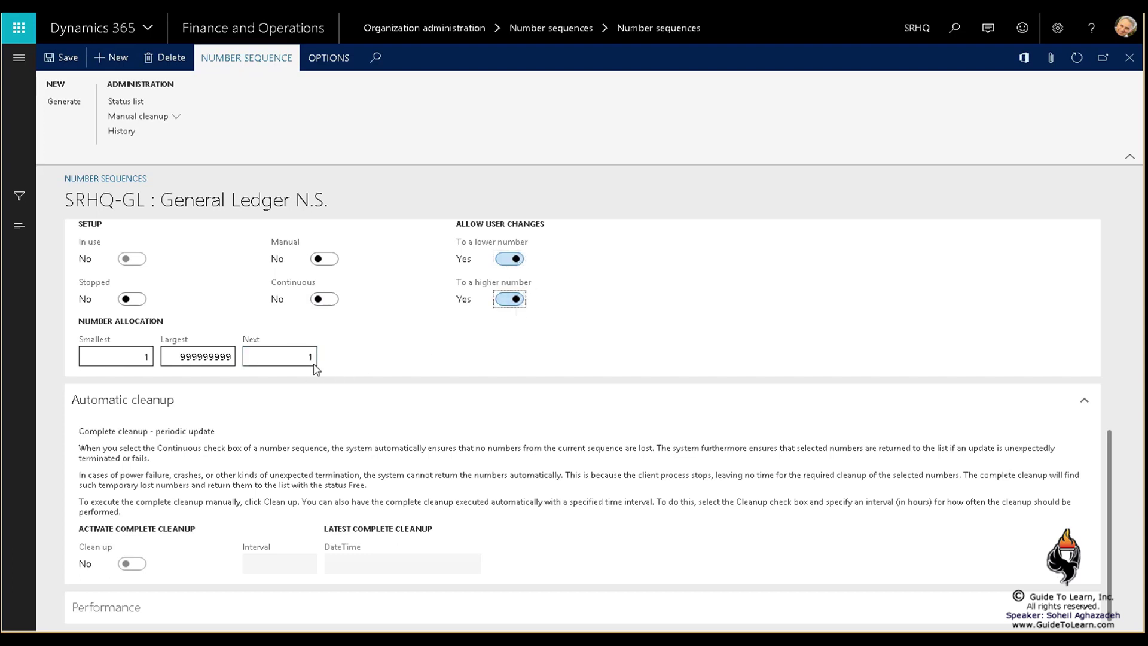
click(325, 300)
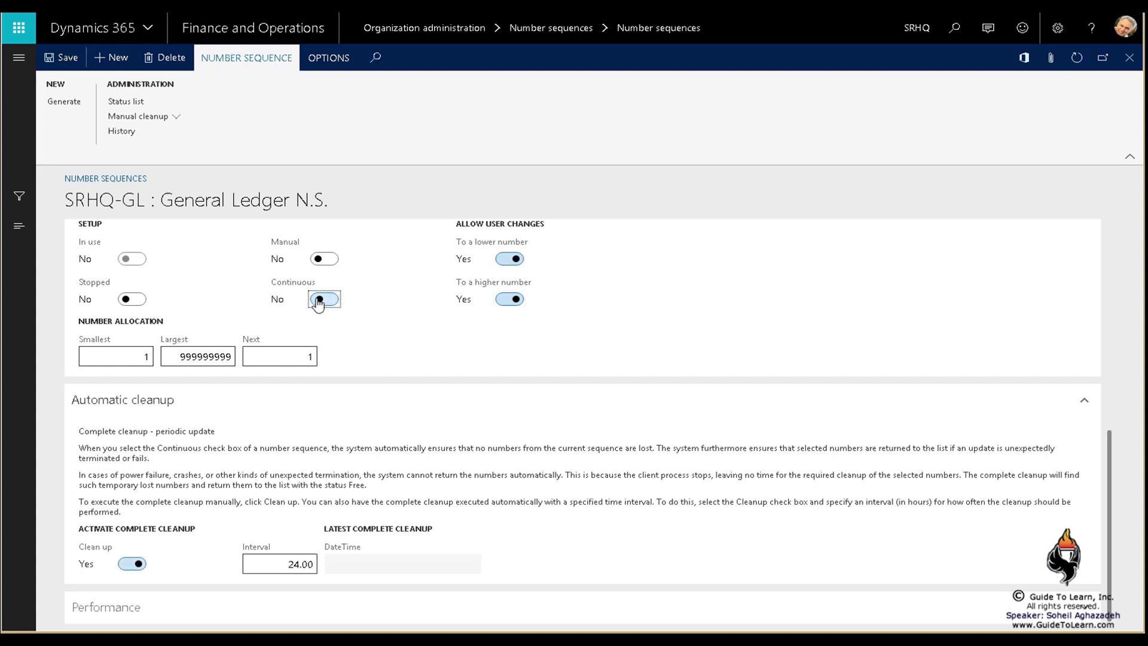
click(331, 260)
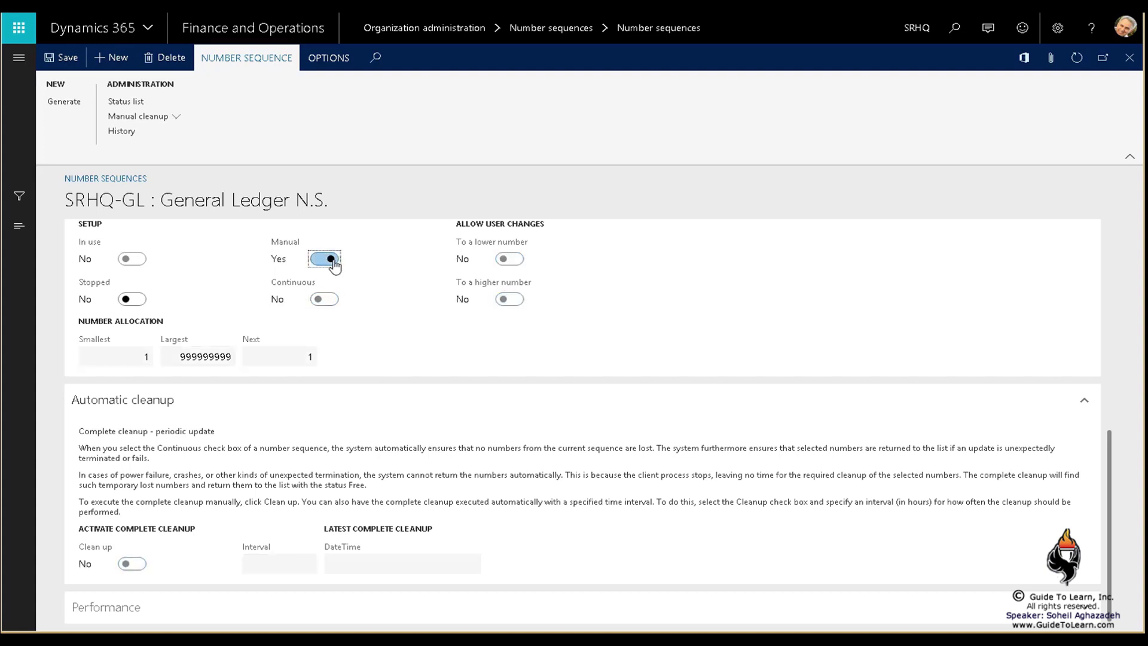